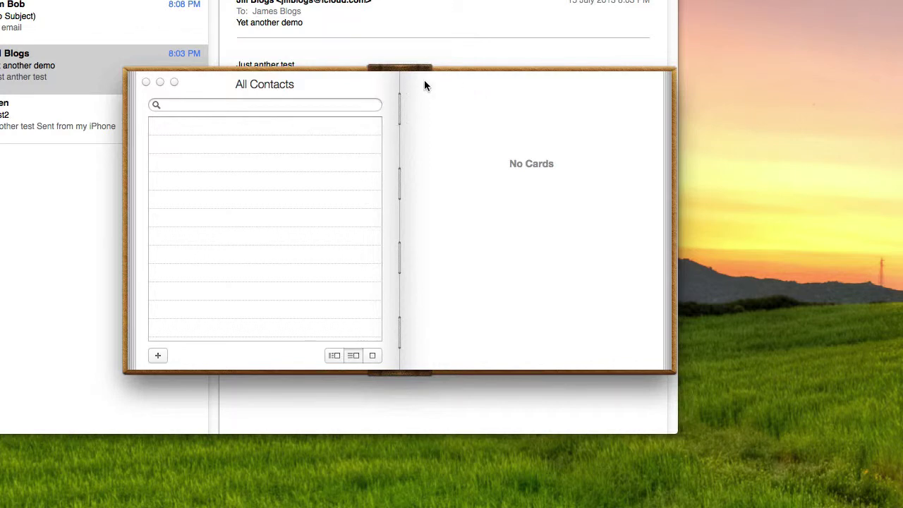
Step: Move the empty Contacts window slightly lower over the Mail inbox
drag(424, 86, 401, 119)
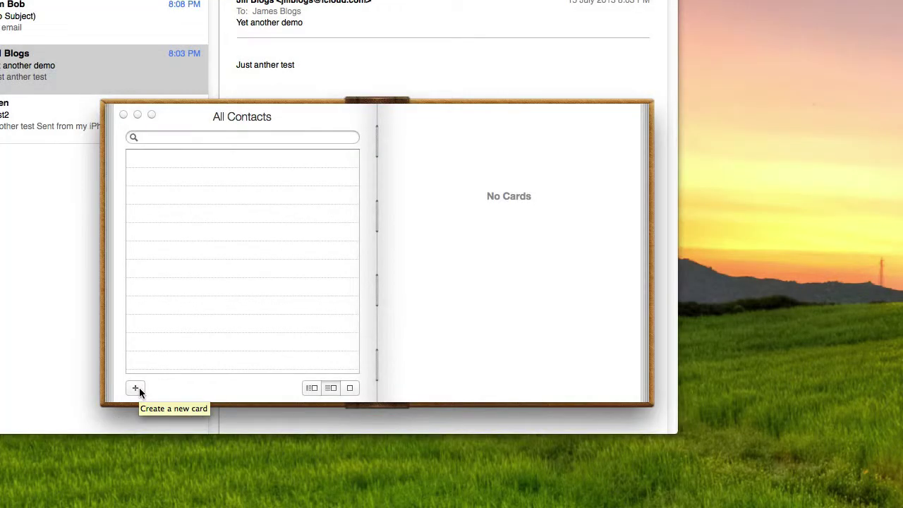
Step: Create a blank contact card and check the no-subject message's sender in Mail
click(135, 387)
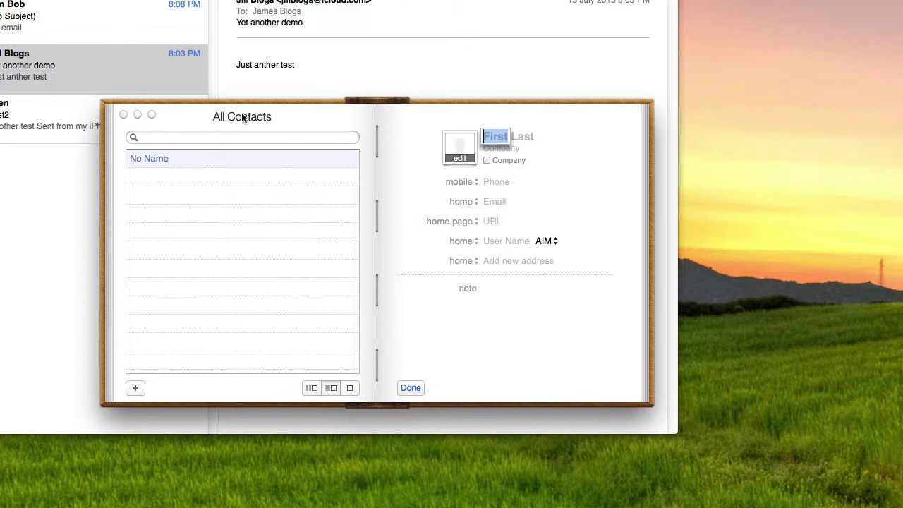
drag(242, 114, 367, 101)
click(143, 50)
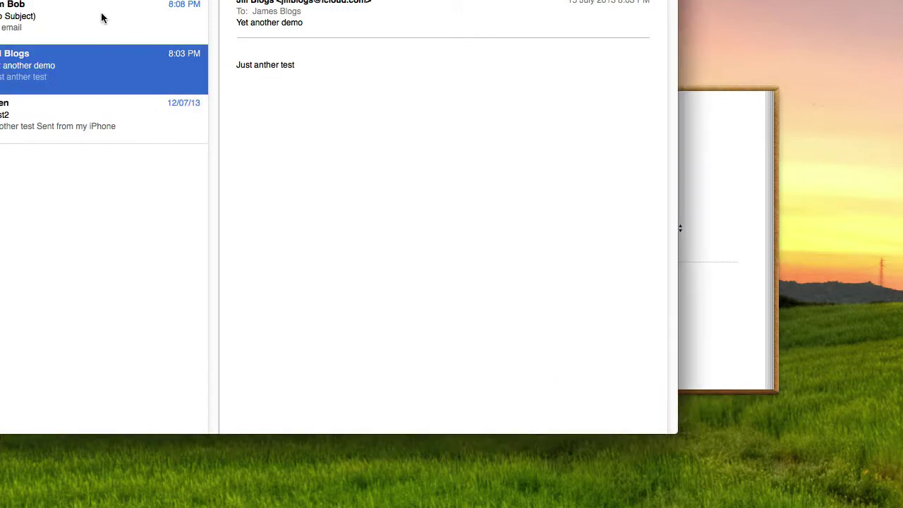
click(101, 18)
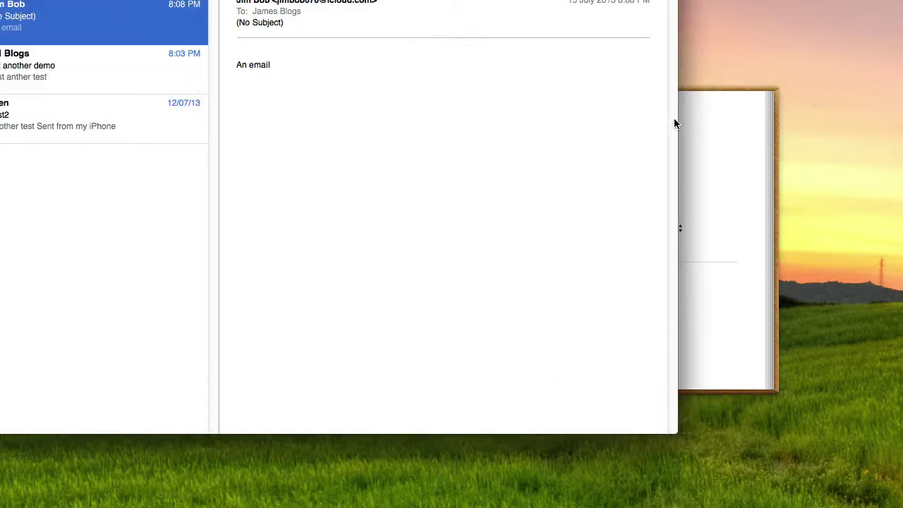
Step: Enter the sender's first name and last name on the new card
click(718, 120)
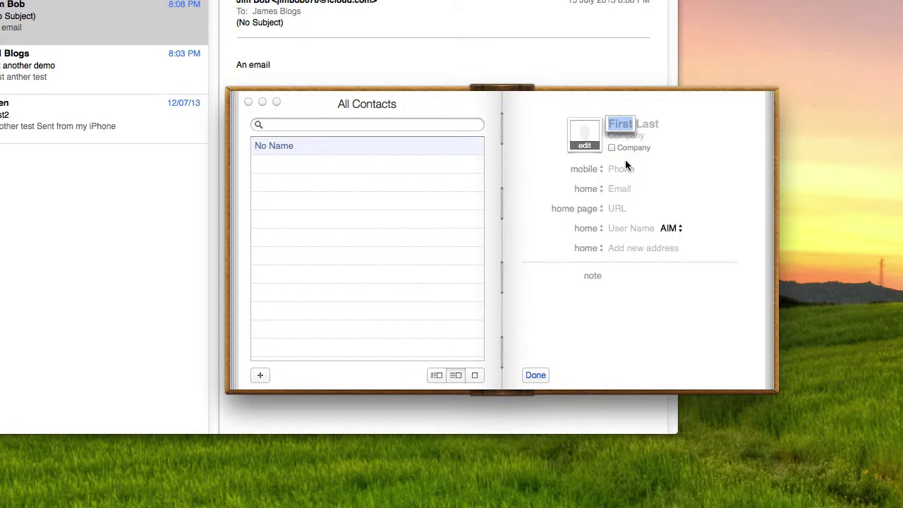
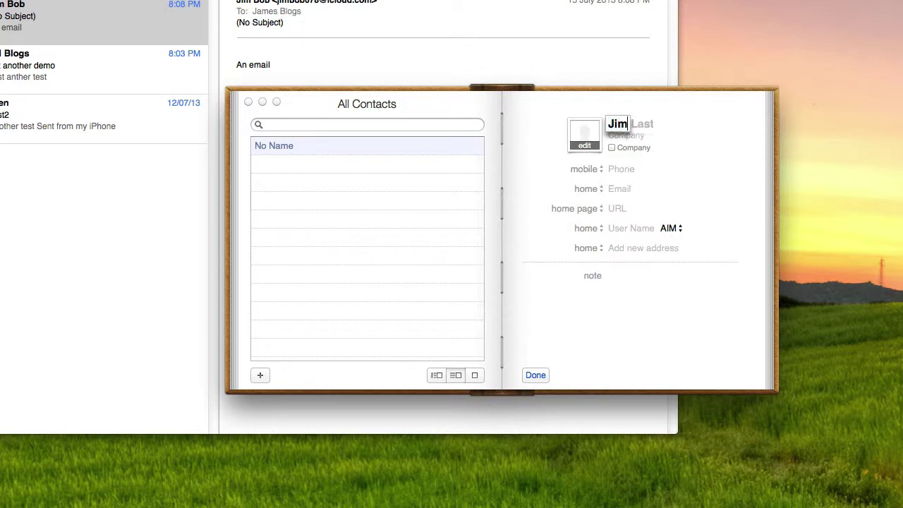
key(Tab)
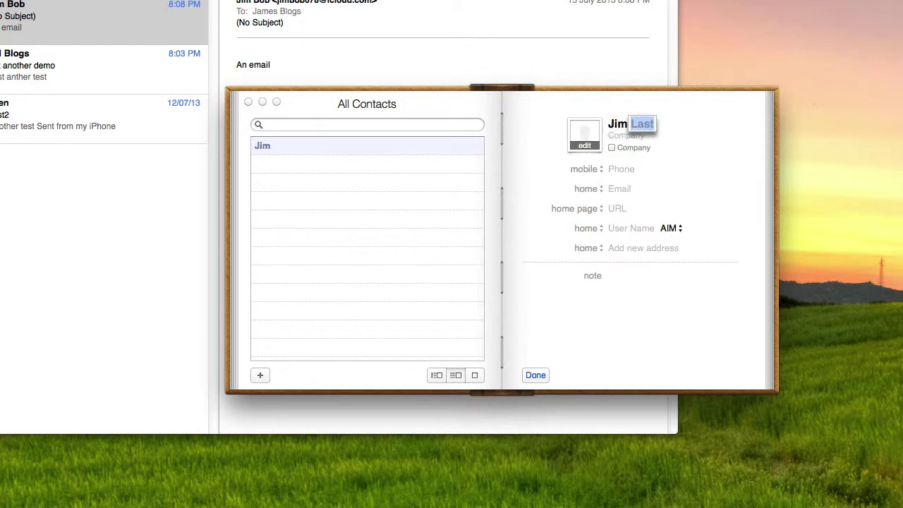
key(Tab)
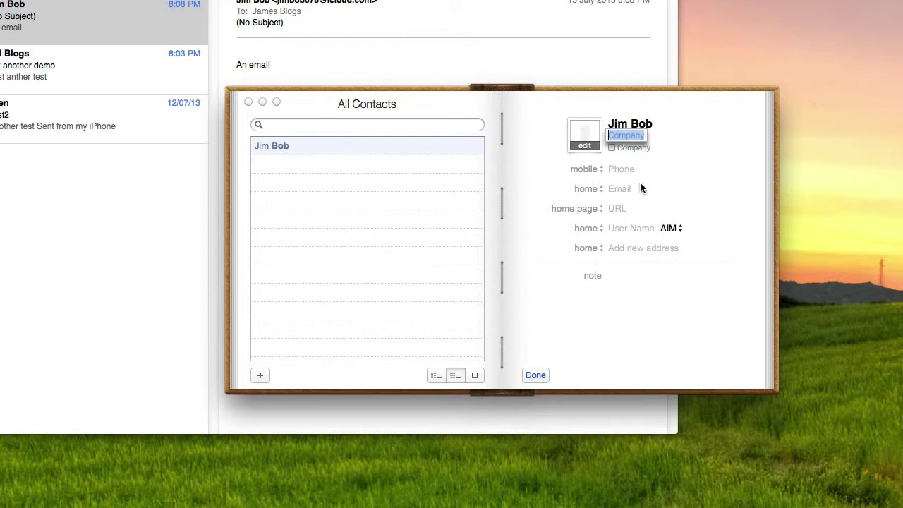
Step: Enter the sender's mobile phone number, keeping the mobile label
click(601, 171)
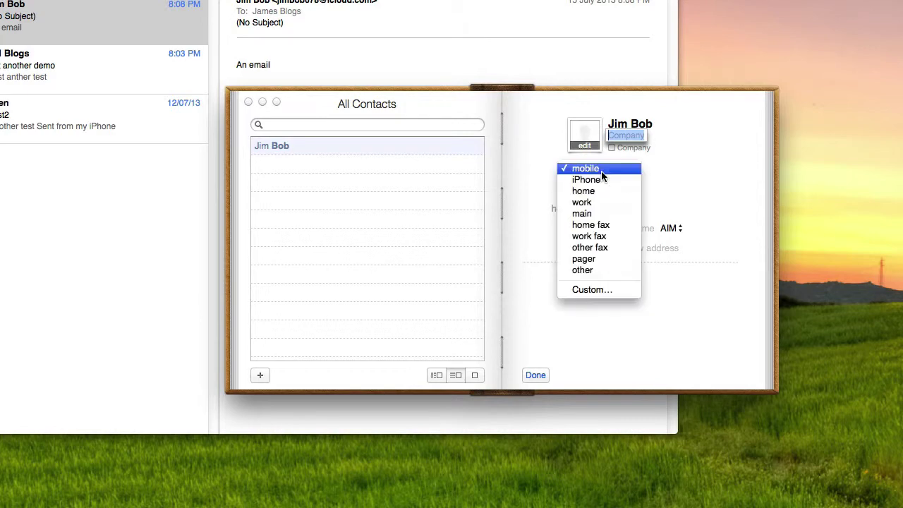
click(601, 168)
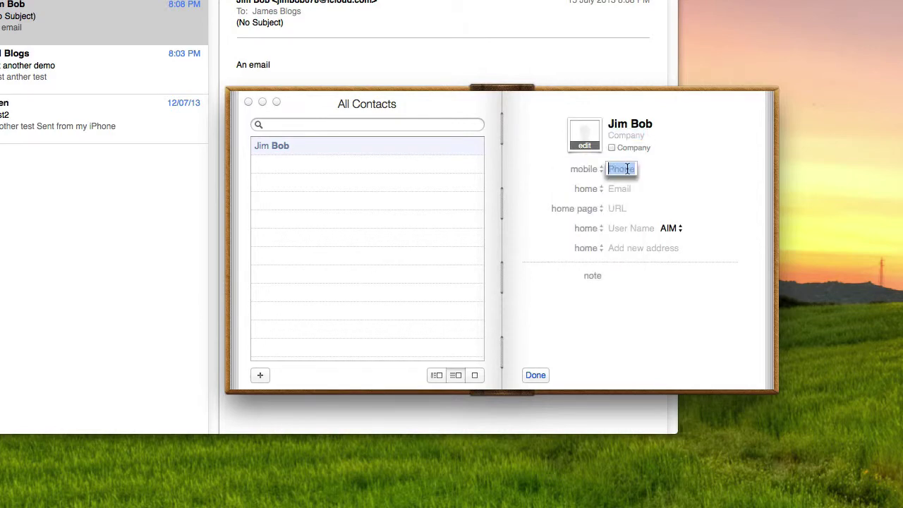
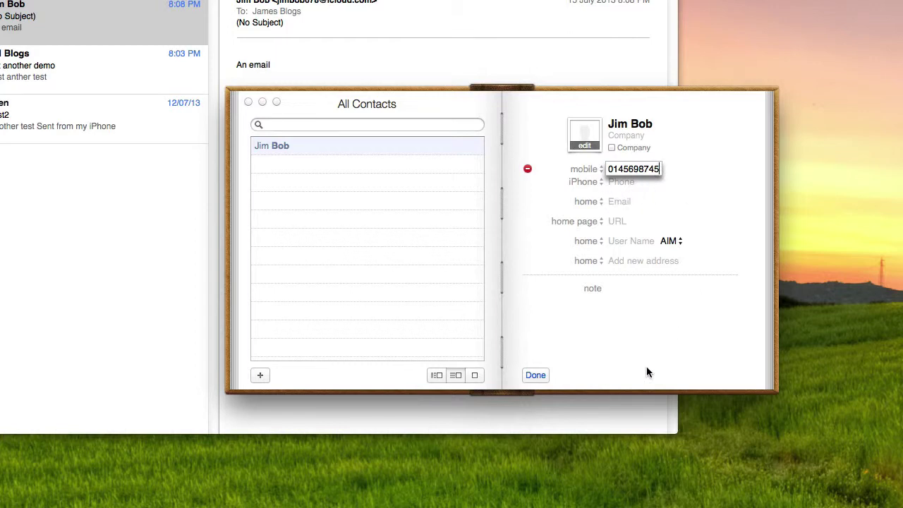
key(Tab)
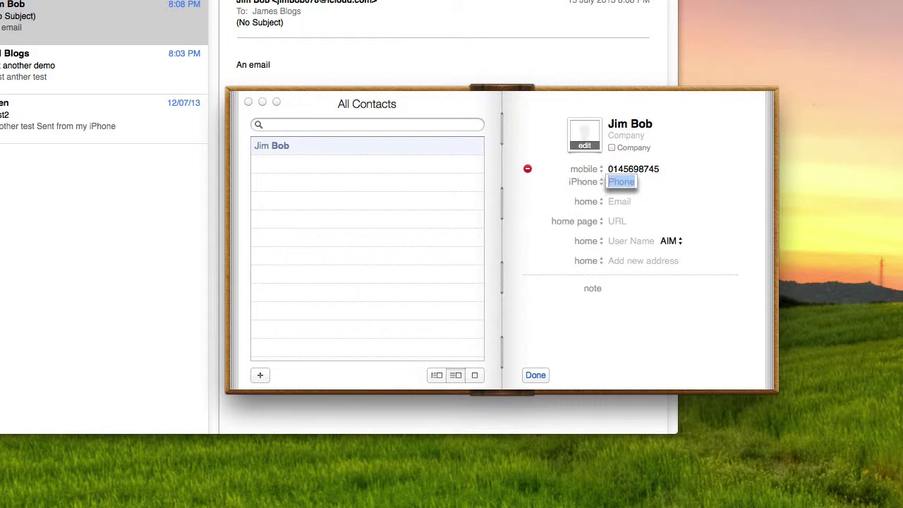
Step: Add the sender's email address under the home label, correcting the domain typo
click(598, 201)
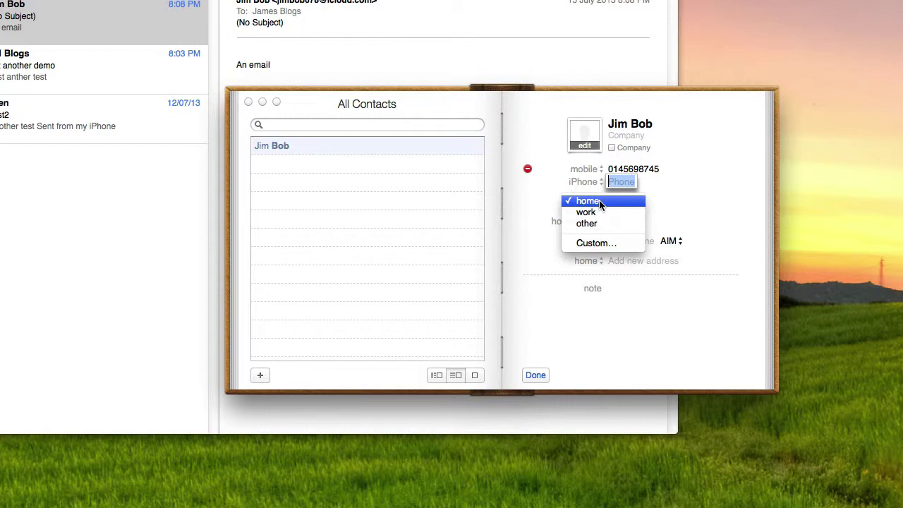
key(Down)
key(Down)
click(699, 192)
click(618, 203)
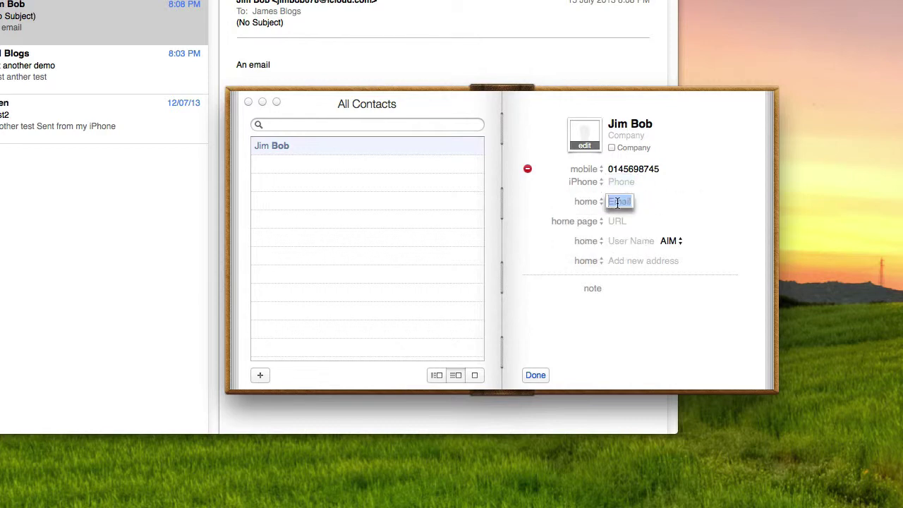
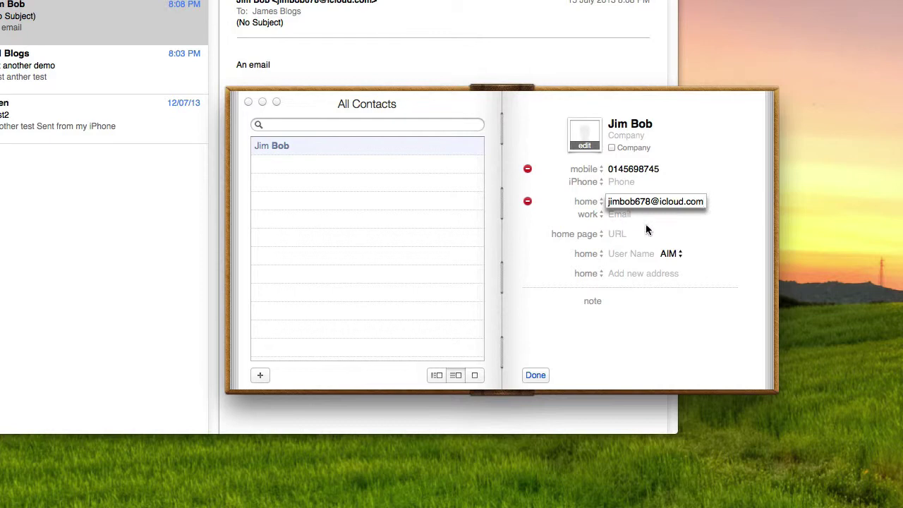
click(669, 339)
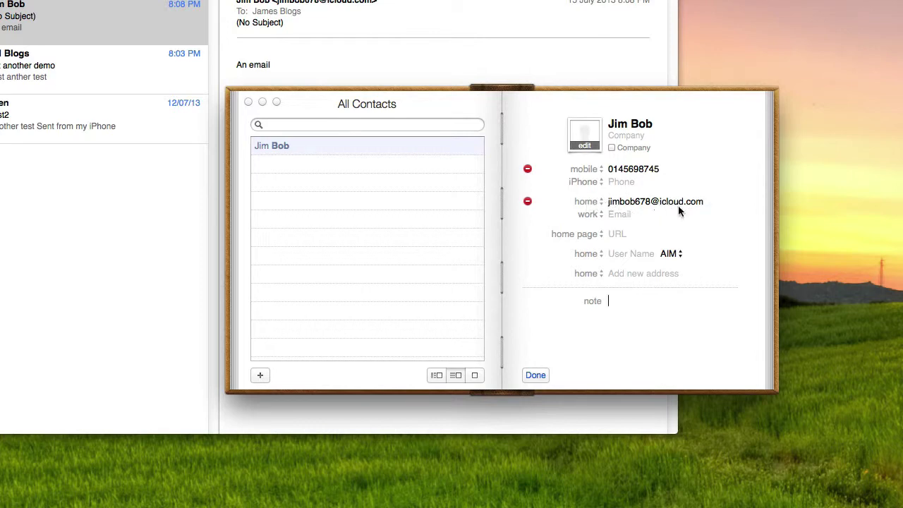
Step: Change the email label from home to work and save the card with Done
click(600, 202)
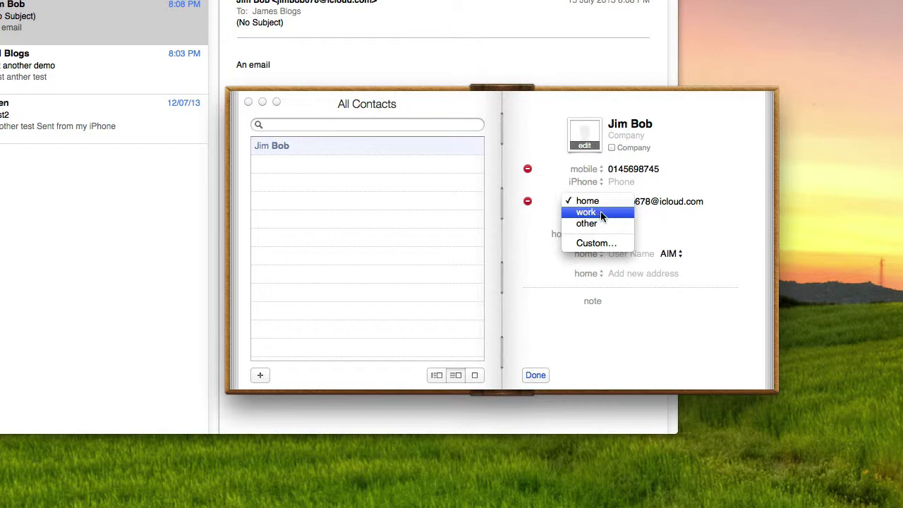
click(601, 213)
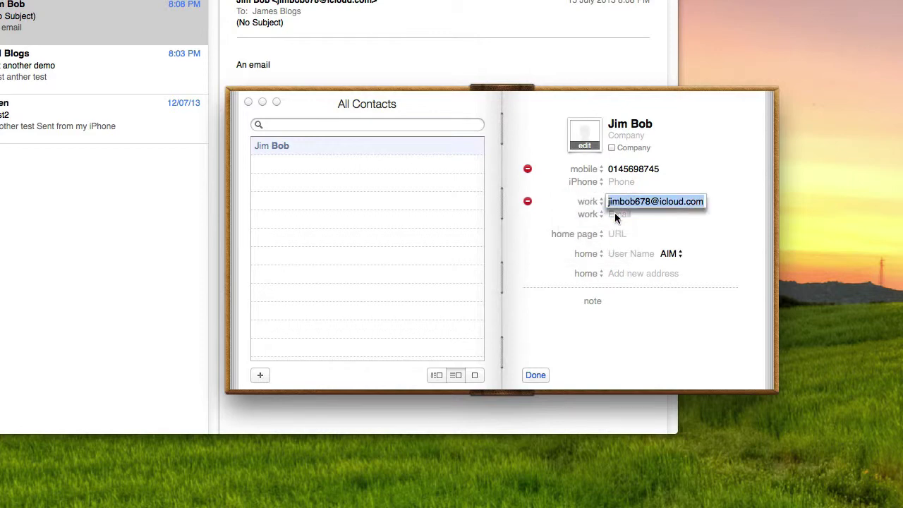
click(678, 328)
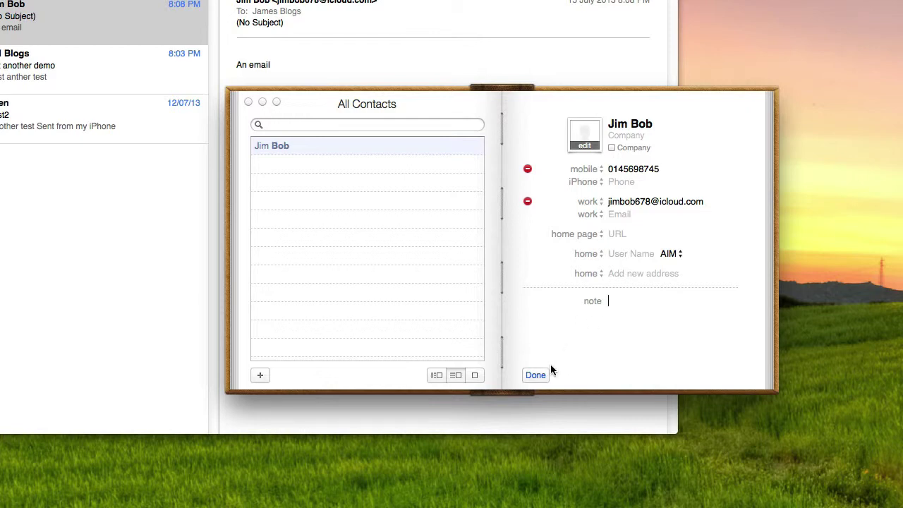
click(536, 376)
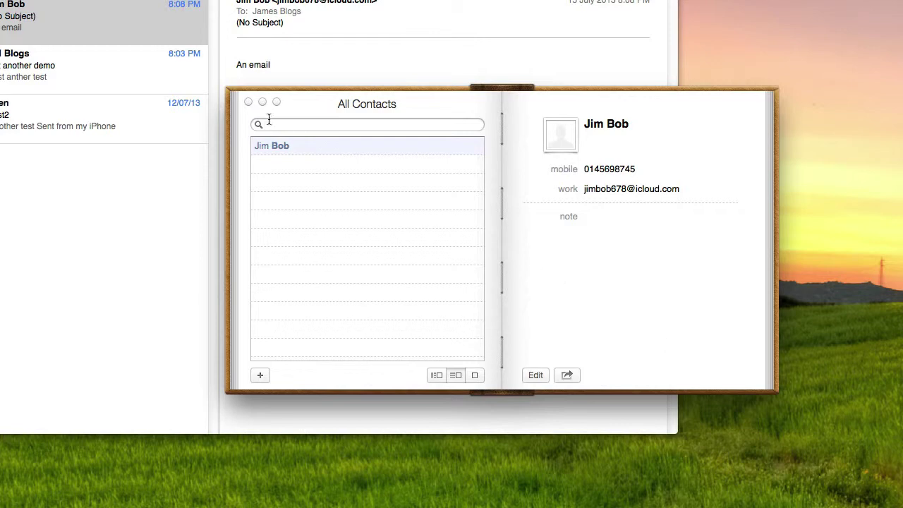
Step: Move Contacts aside, switch to Mail and open the 'Yet another demo' message
drag(303, 107, 596, 81)
key(super+Tab)
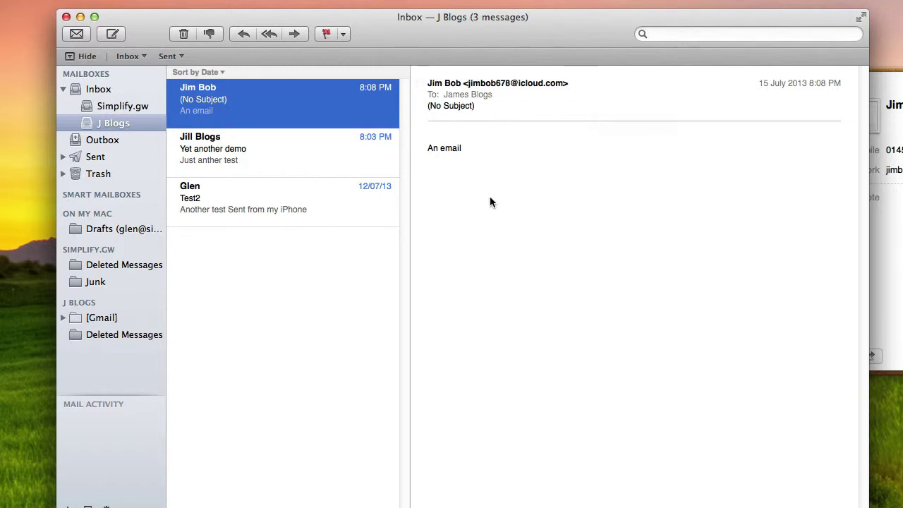
click(245, 153)
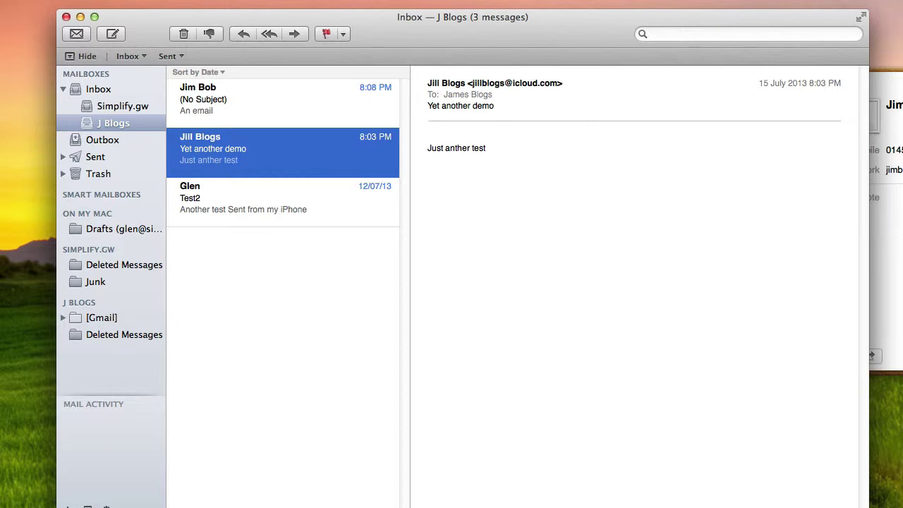
key(super+Tab)
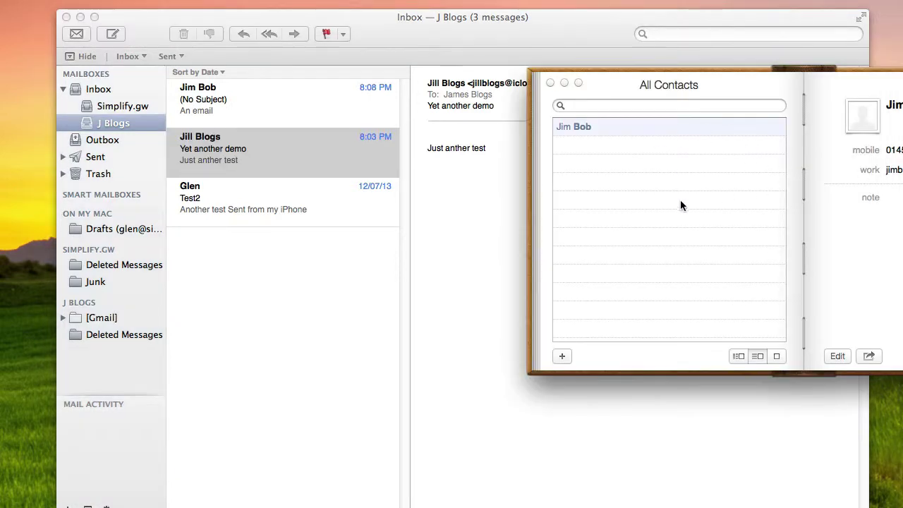
click(487, 256)
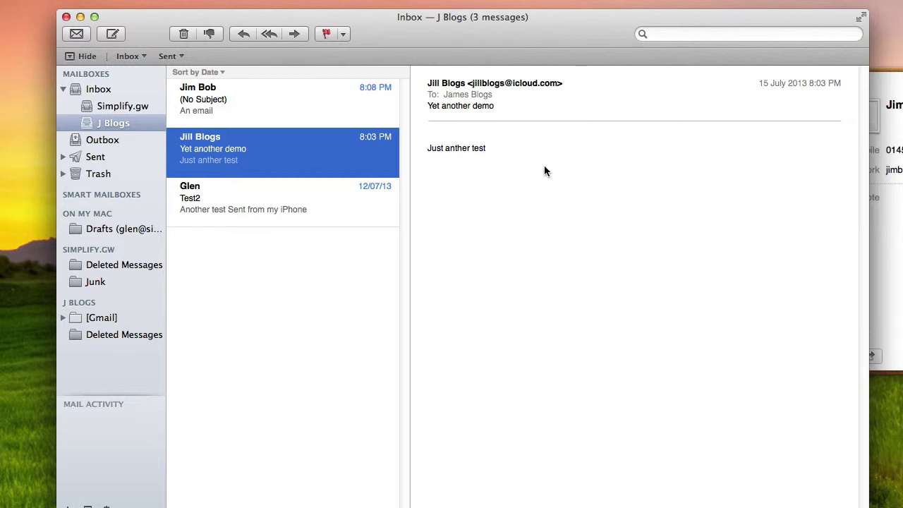
mouse_move(535, 86)
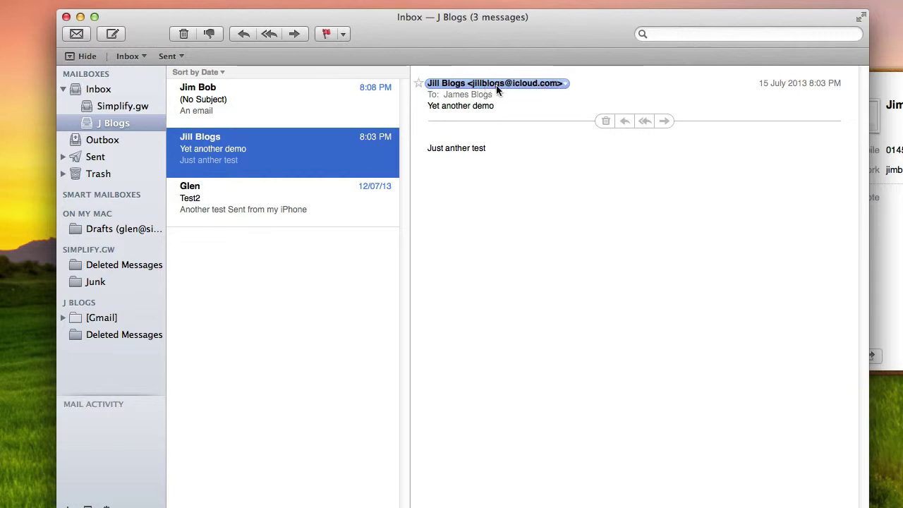
Step: Add the message's sender to Contacts from the address menu and bring Contacts forward
click(565, 83)
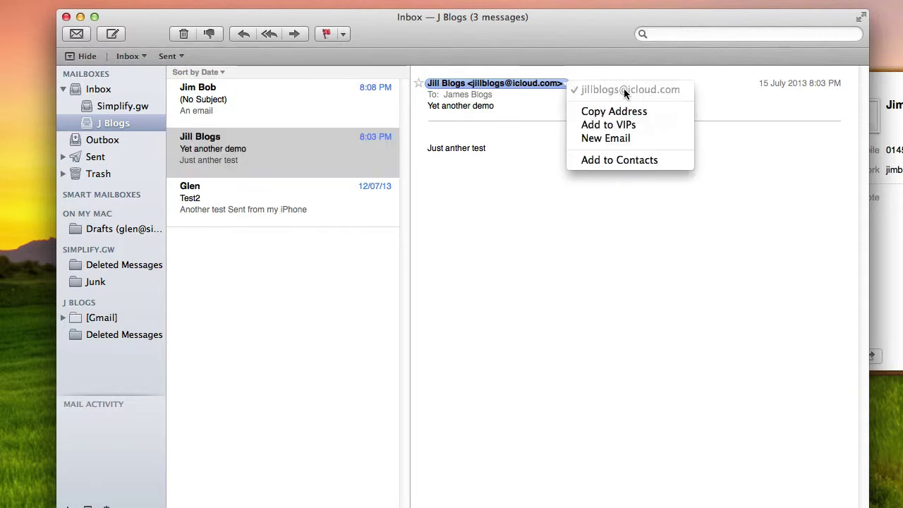
click(621, 161)
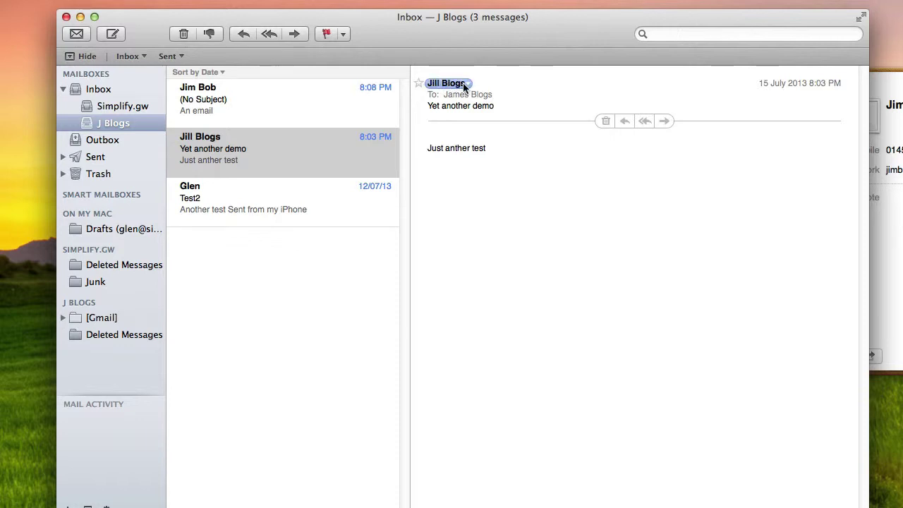
click(890, 84)
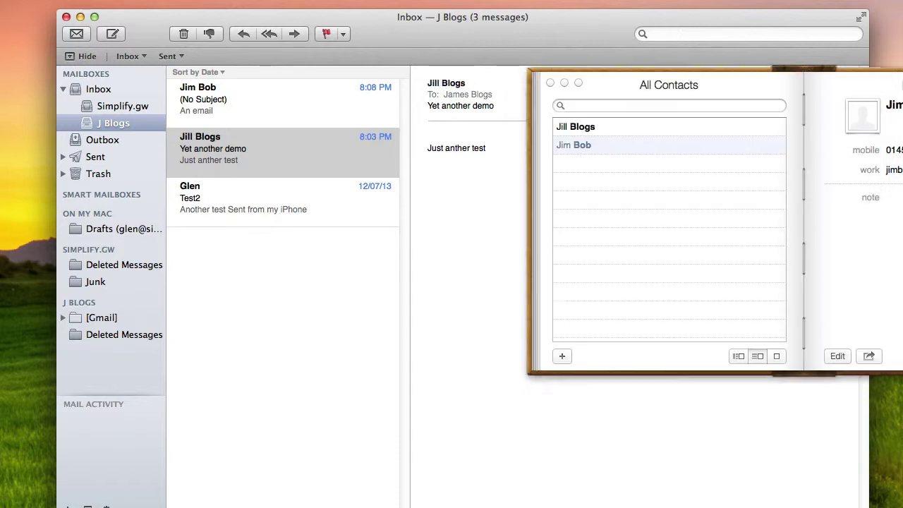
Step: Select the newly added sender's card in All Contacts and enter edit mode
drag(901, 85, 685, 146)
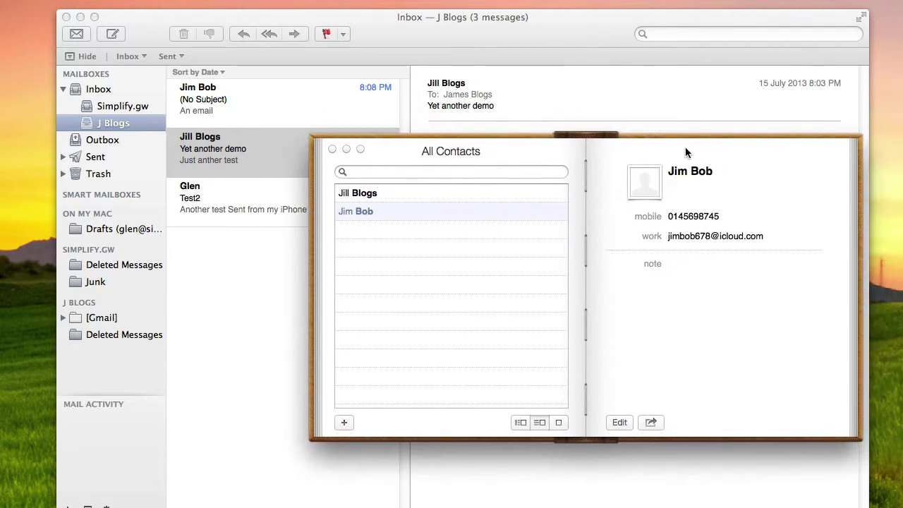
click(378, 192)
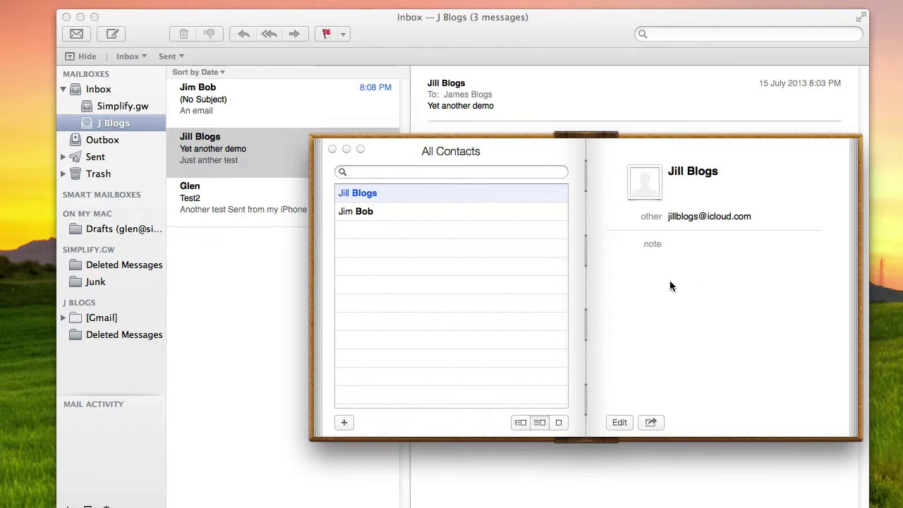
click(625, 421)
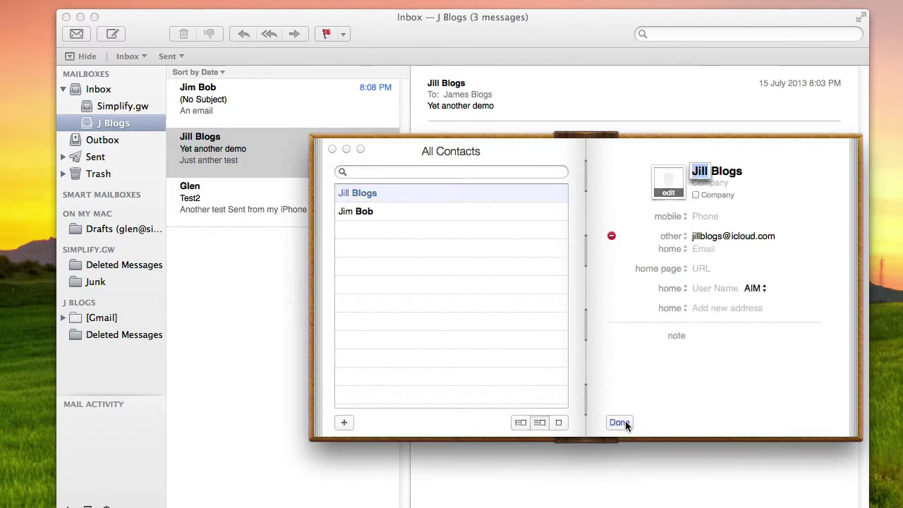
Step: Enter the contact's phone number and label it iPhone
click(701, 216)
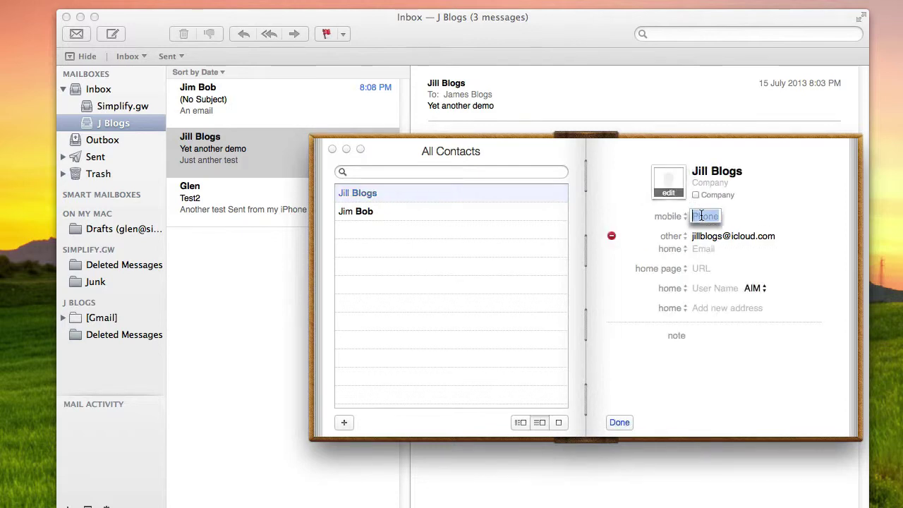
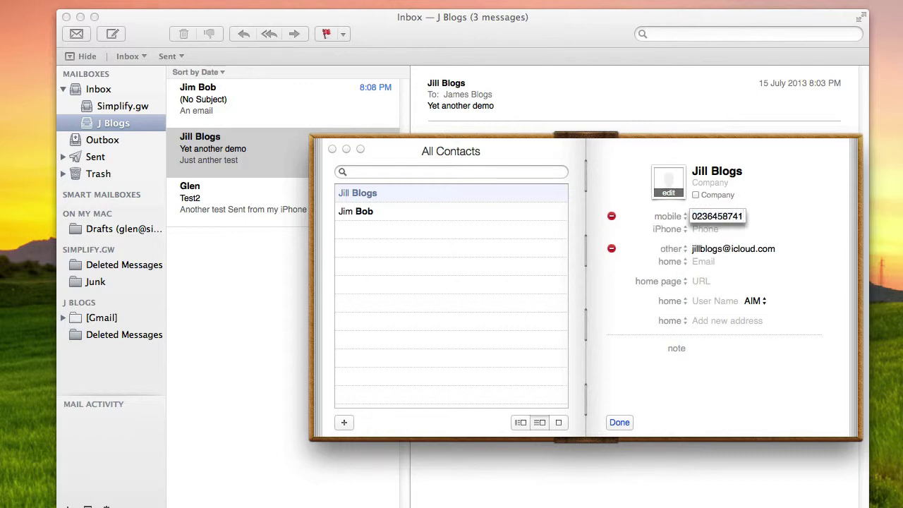
click(705, 228)
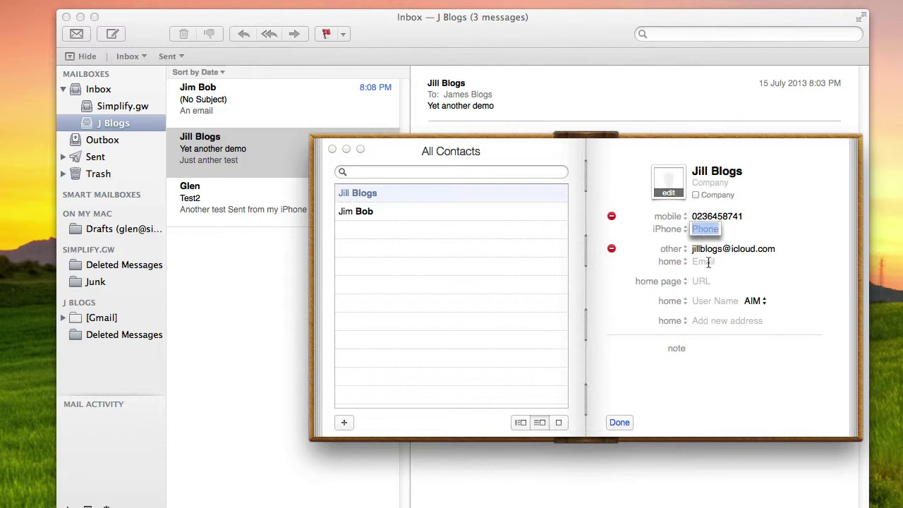
click(684, 217)
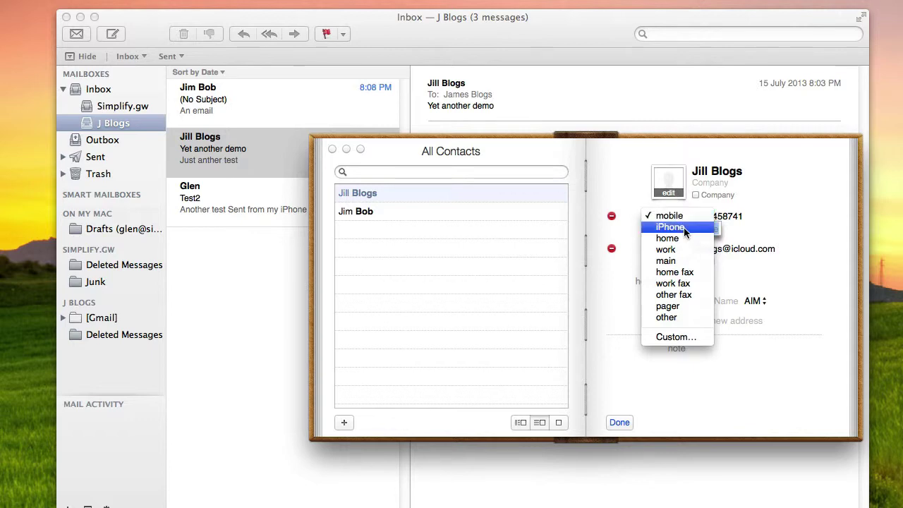
click(683, 228)
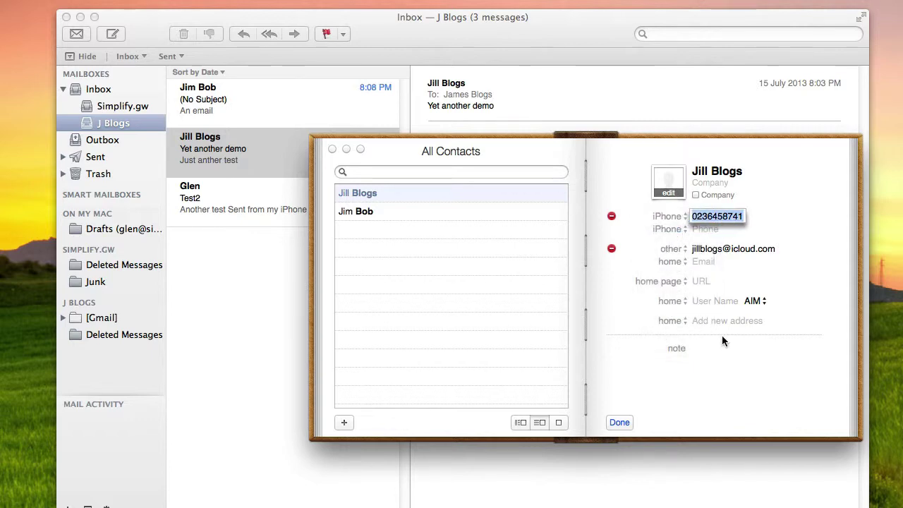
click(735, 350)
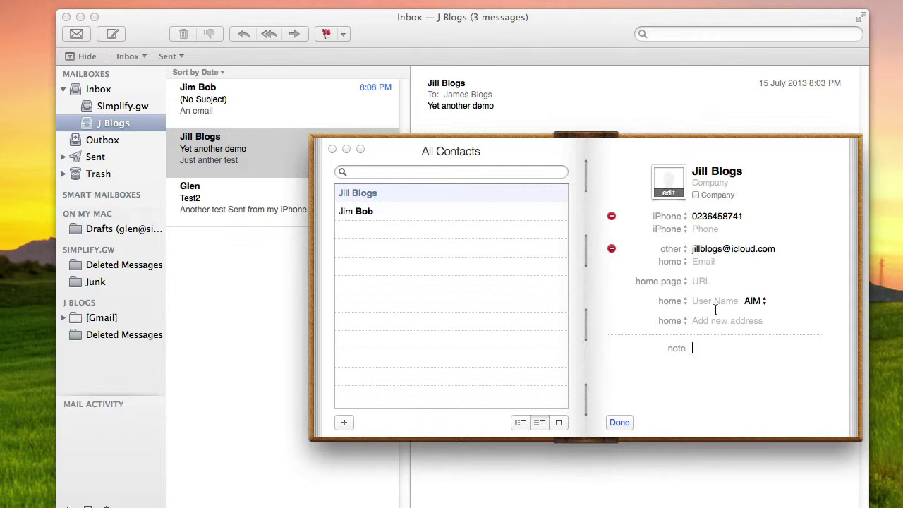
Step: Give the email a custom label 'Business' and save the card
click(684, 249)
click(684, 268)
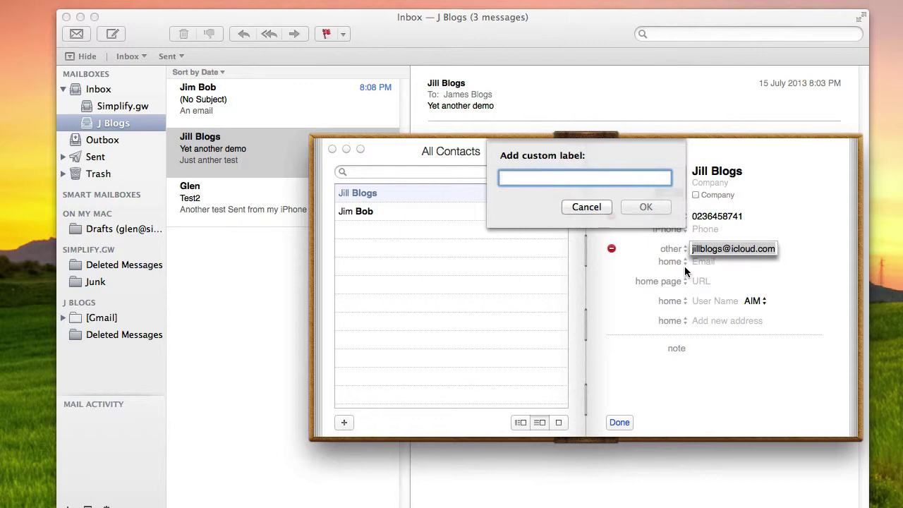
text(Bu)
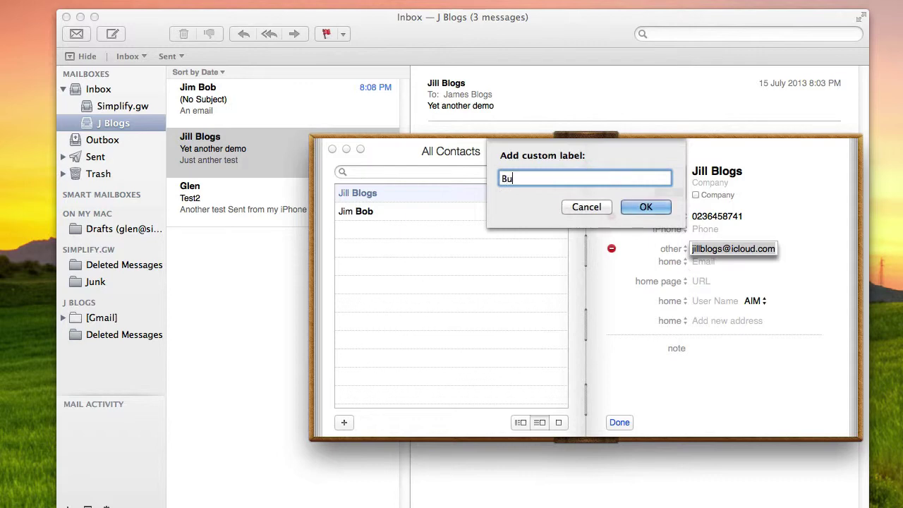
text(siness)
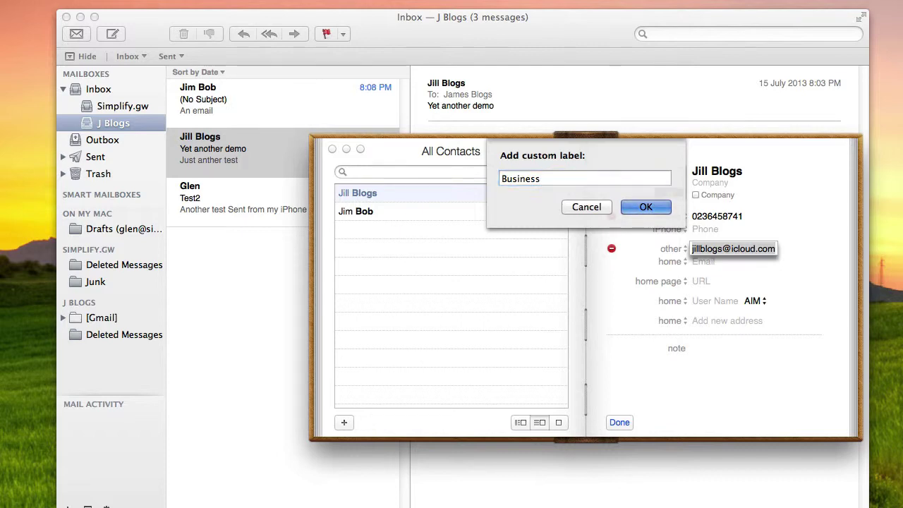
key(Return)
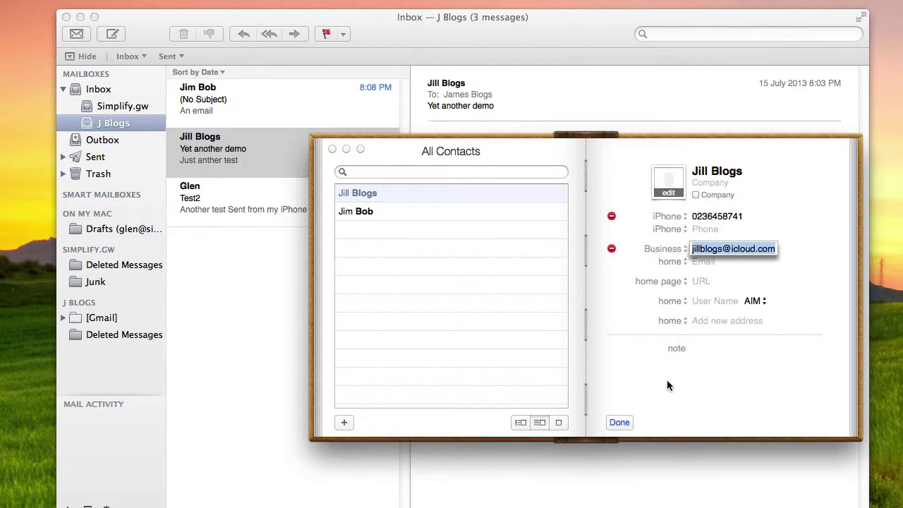
click(620, 422)
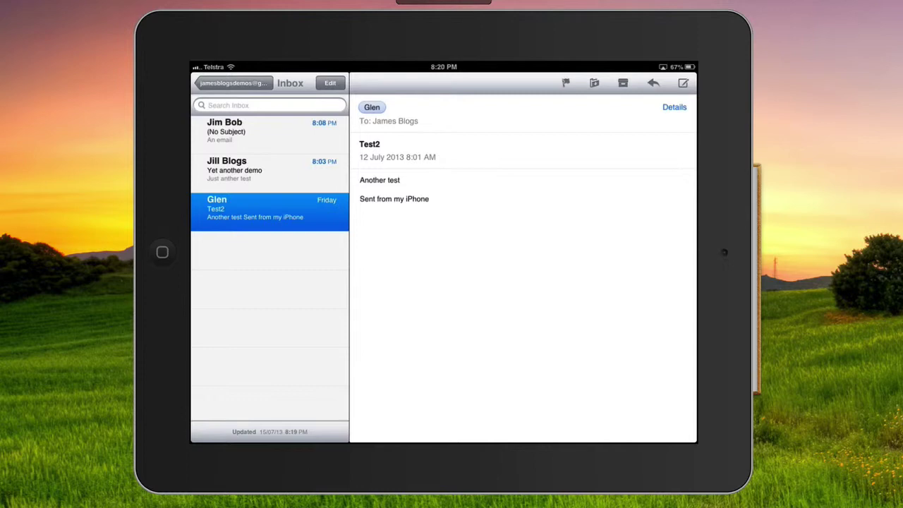
Step: On the iPad, open 'Yet another demo' and show its sender's details panel
click(270, 170)
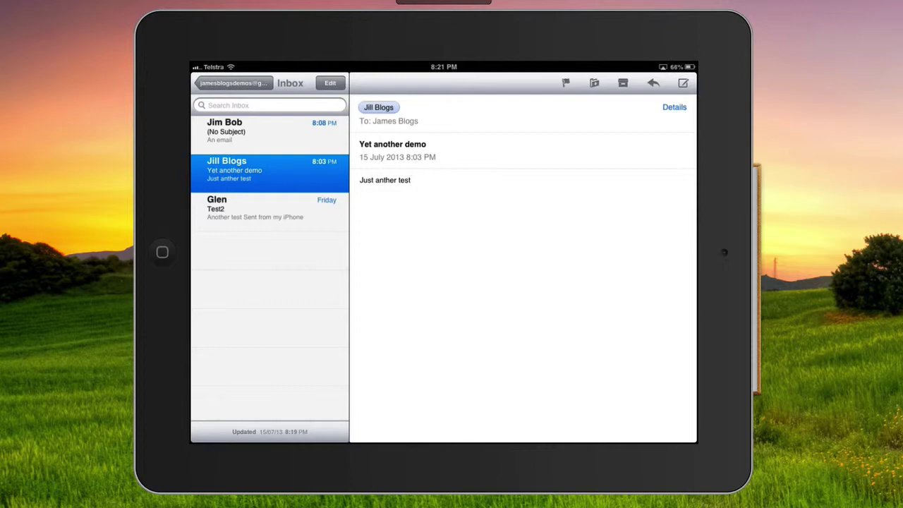
click(379, 107)
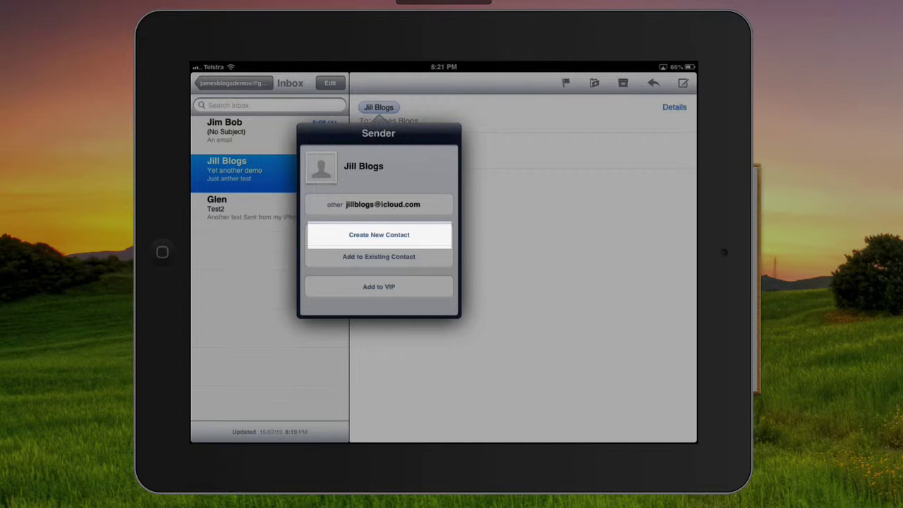
Step: Create a new contact from the sender of the 'Yet another demo' message
click(379, 234)
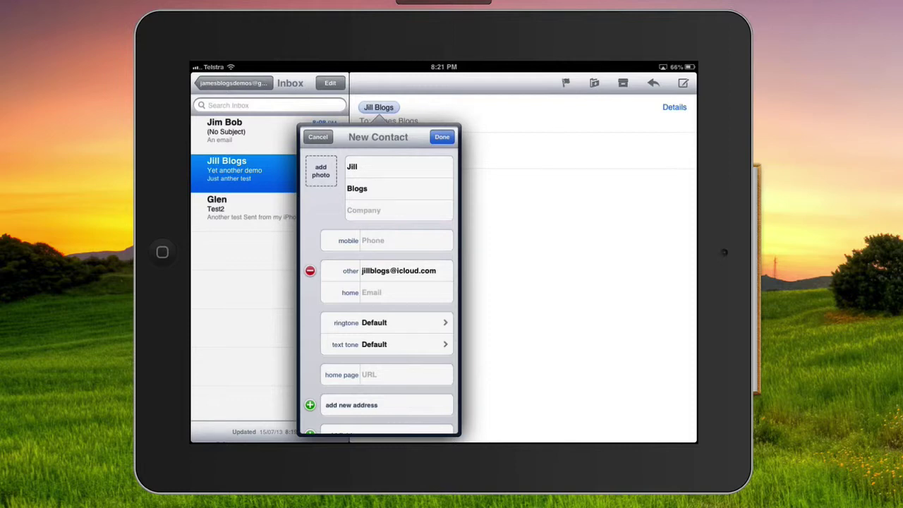
Step: Keep the prefilled email and bring up the label choices for the mobile phone field
scroll(381, 282, down, 3)
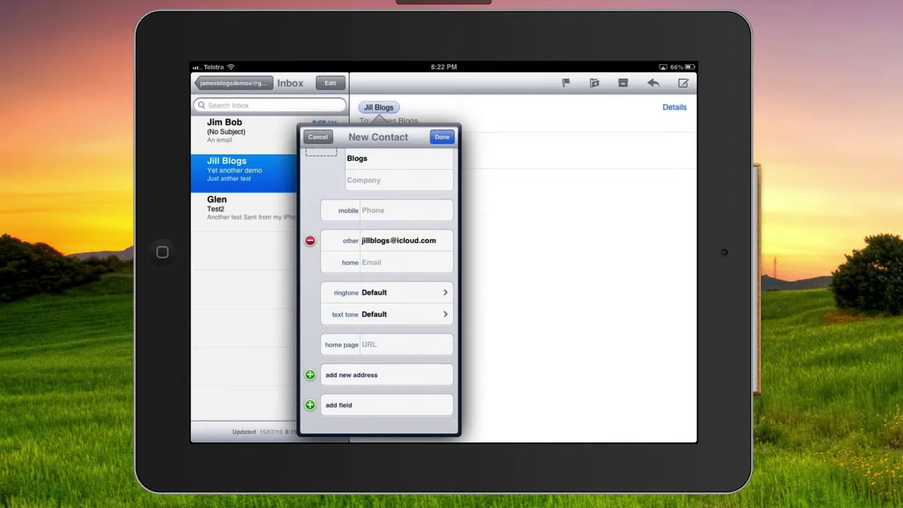
click(310, 241)
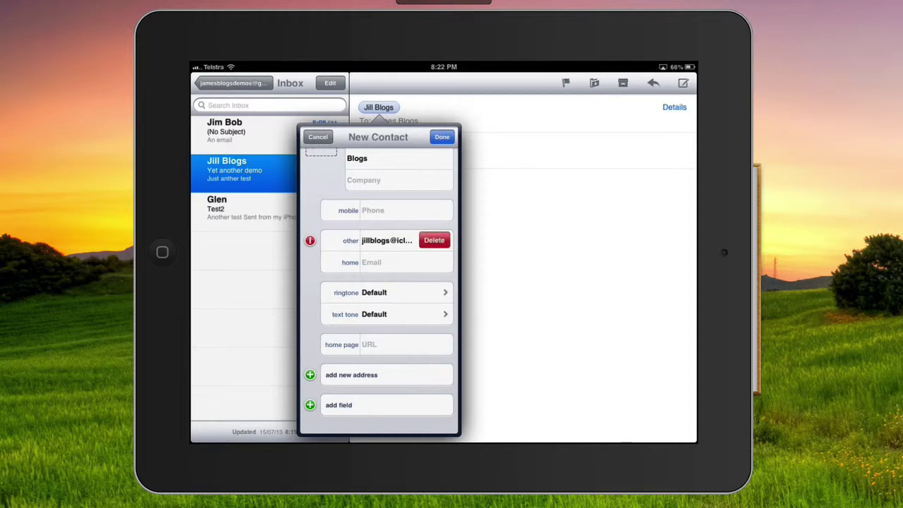
click(309, 241)
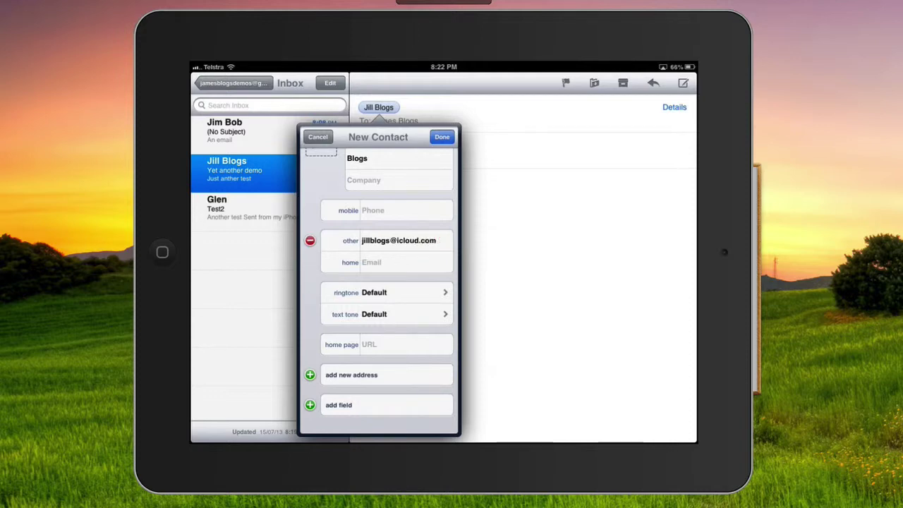
scroll(381, 283, up, 1)
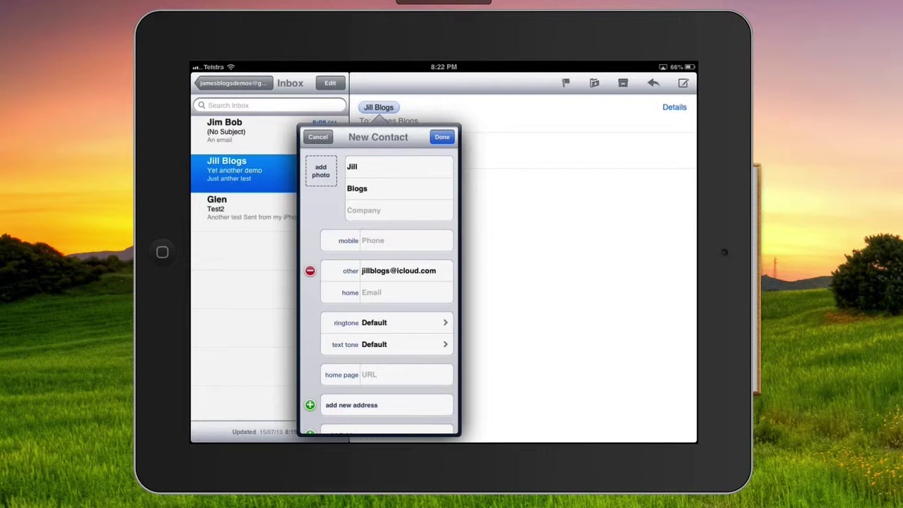
click(348, 240)
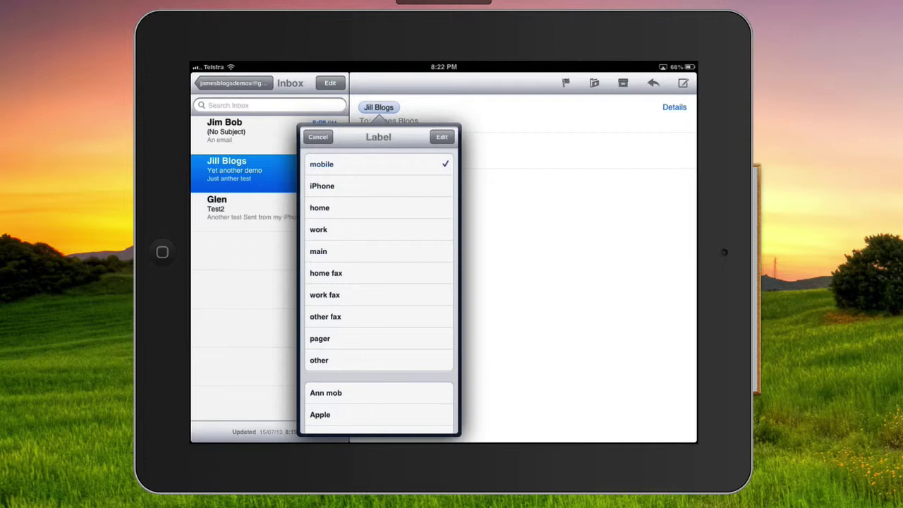
Step: Keep the mobile label, enter the sender's mobile phone number, and save the new contact
click(322, 164)
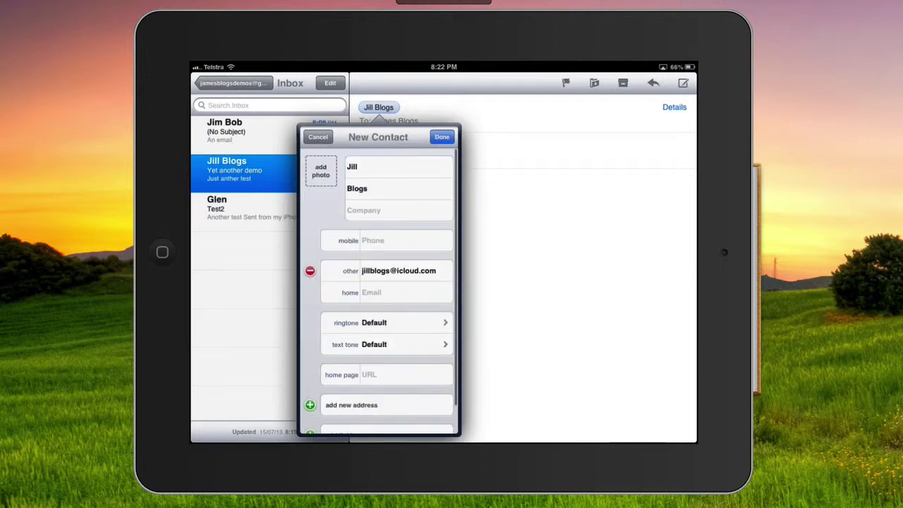
click(405, 241)
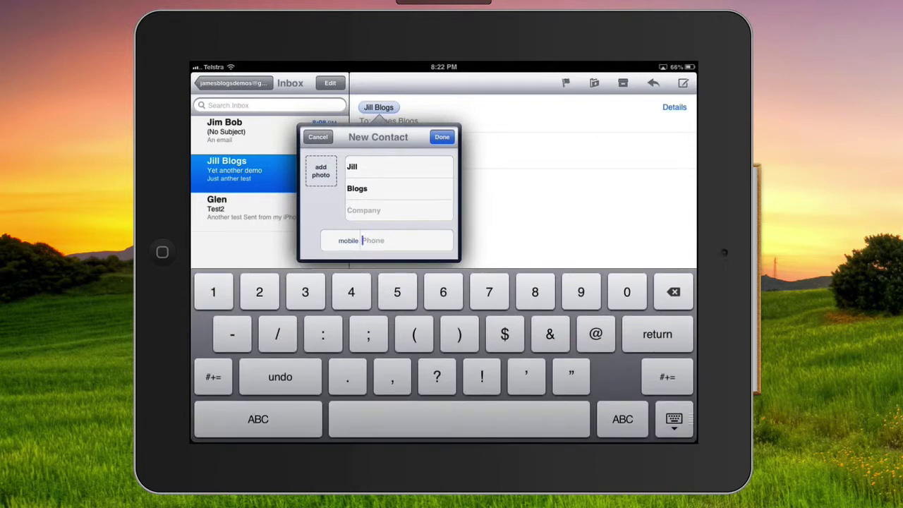
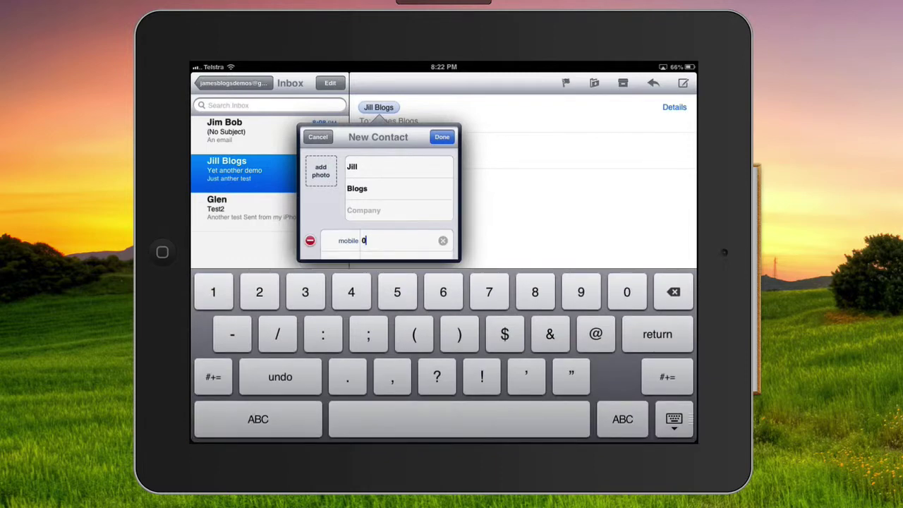
click(674, 422)
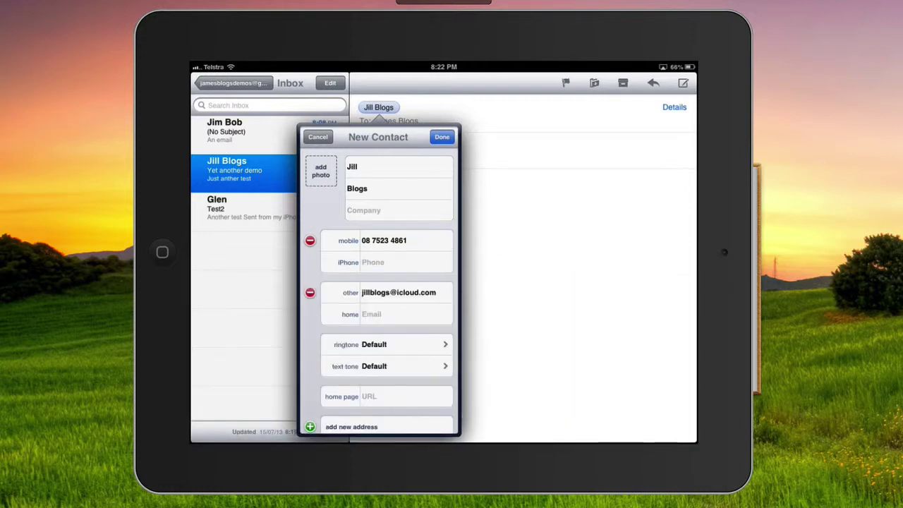
click(442, 137)
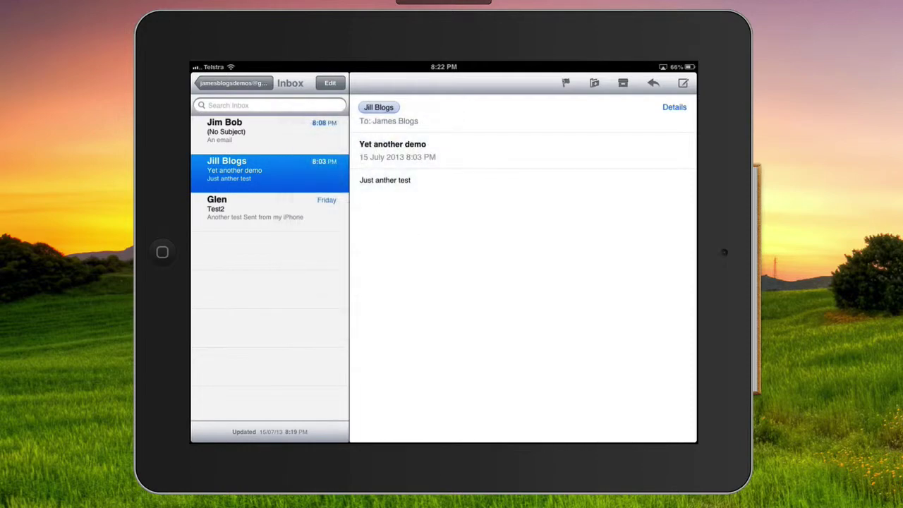
Step: Switch to Contacts and open the newly saved contact's card in All Contacts
click(219, 412)
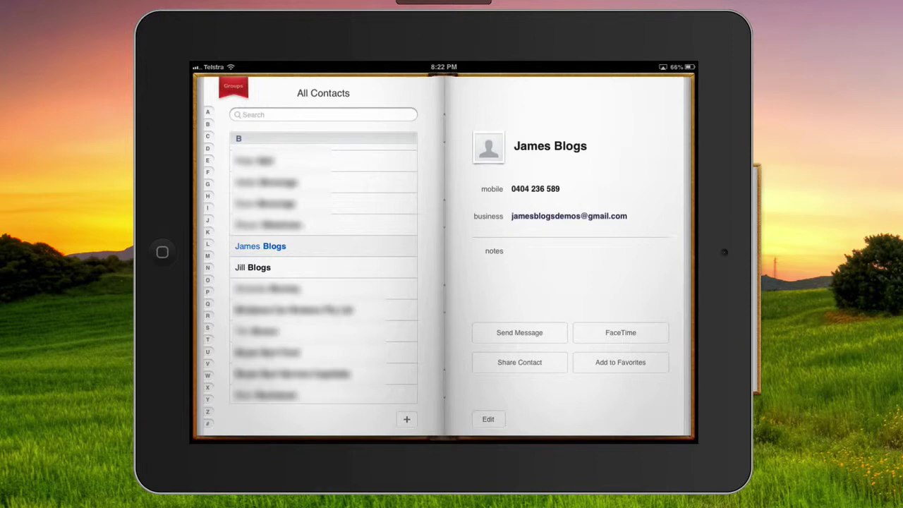
click(252, 268)
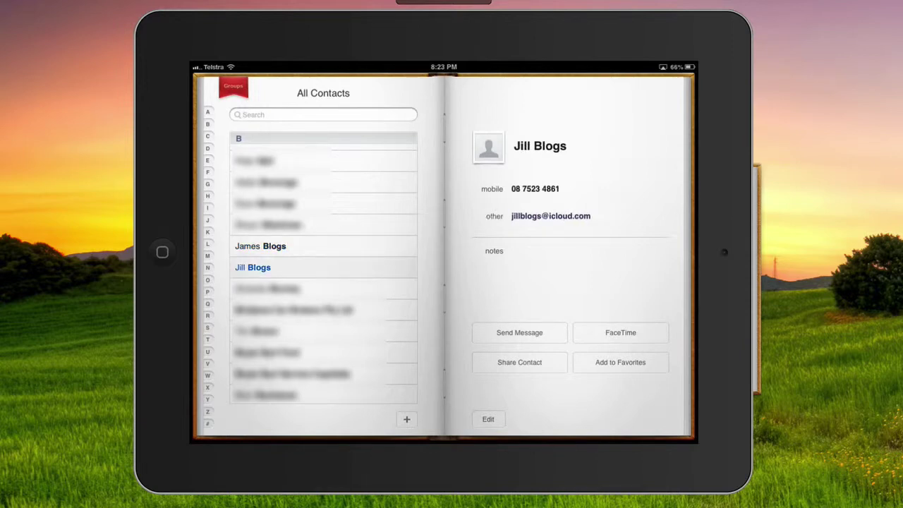